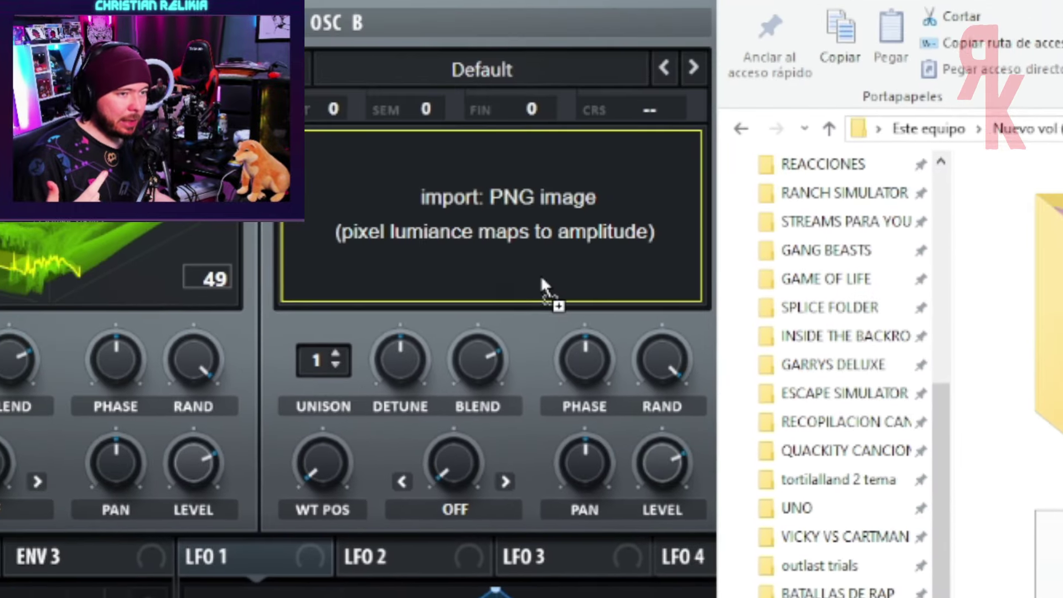
# Import the CAROLA PNG image as oscillator B's wavetable, and set oscillator A to octave -2 and wavetable position 60.
pyautogui.click(562, 258)
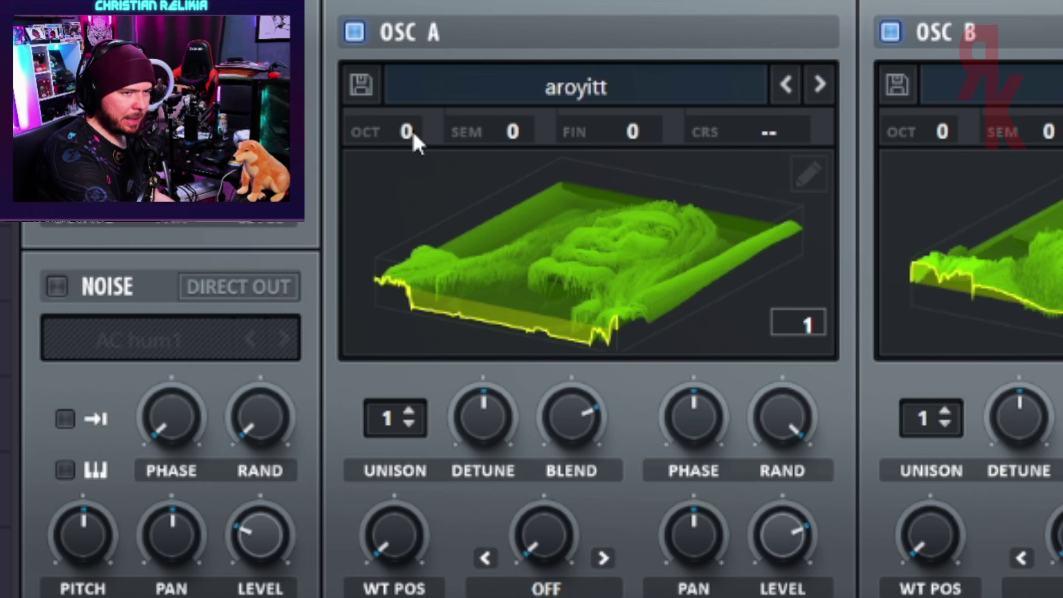
pyautogui.moveTo(327, 107); pyautogui.dragTo(331, 175)
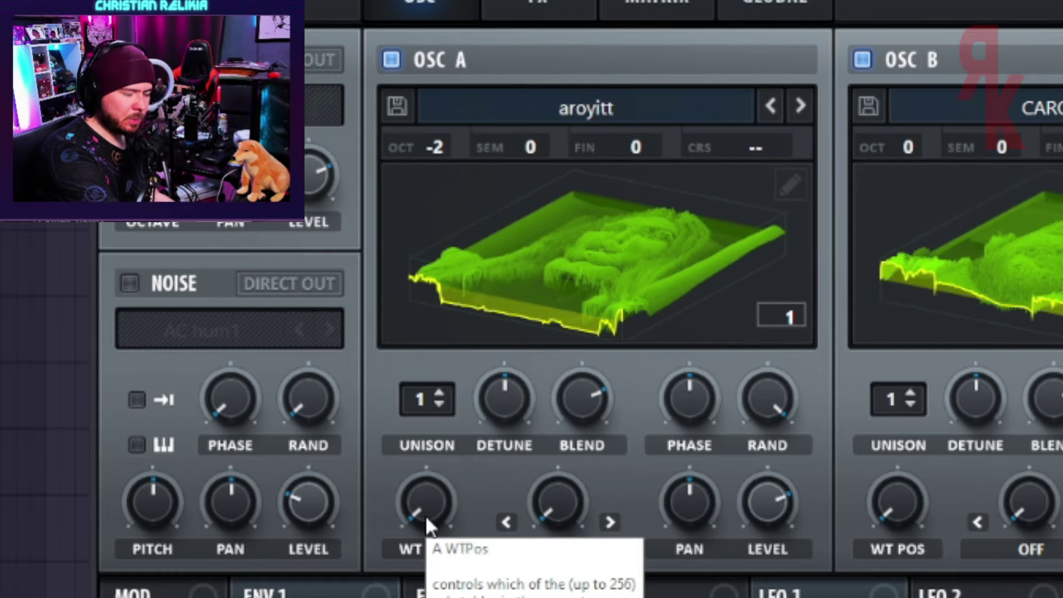
pyautogui.moveTo(394, 549); pyautogui.dragTo(470, 530)
# Set oscillator A to 4 unison voices with low detune and choose AM (From B) as its warp mode.
pyautogui.click(440, 394)
pyautogui.click(439, 395)
pyautogui.click(439, 394)
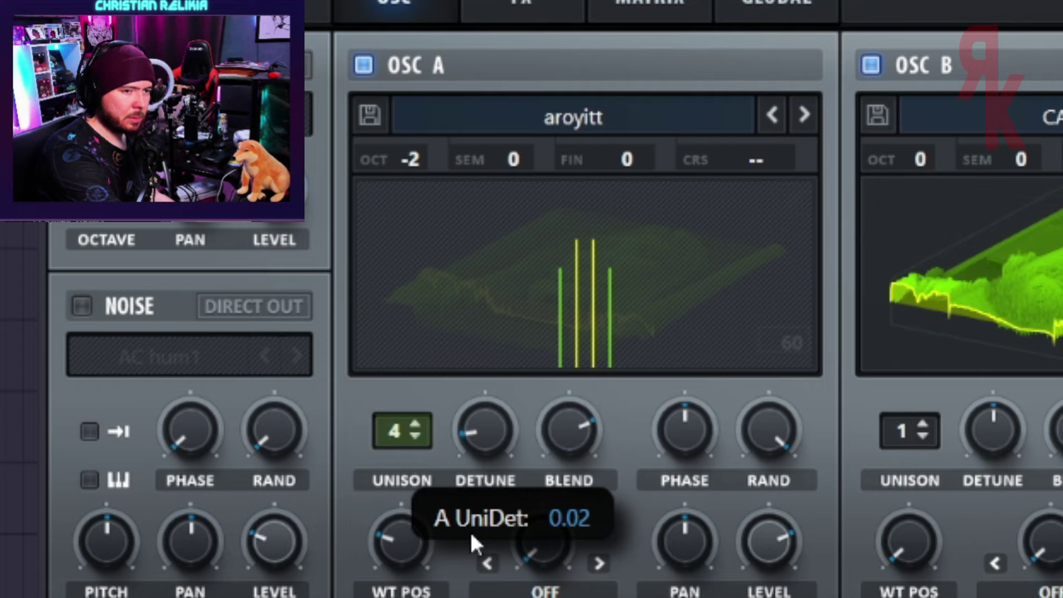
pyautogui.click(579, 592)
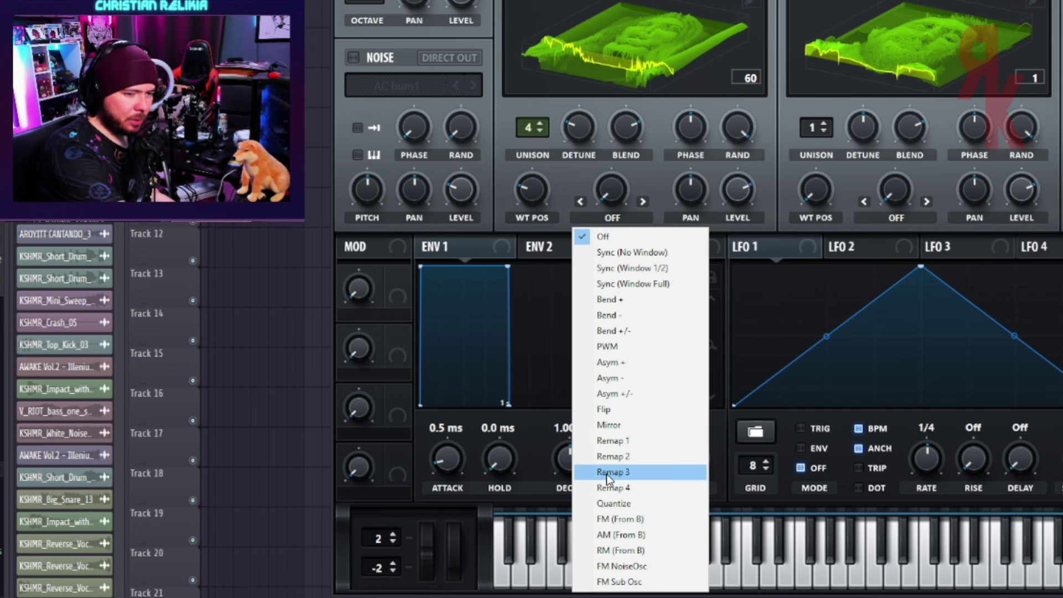
pyautogui.click(632, 534)
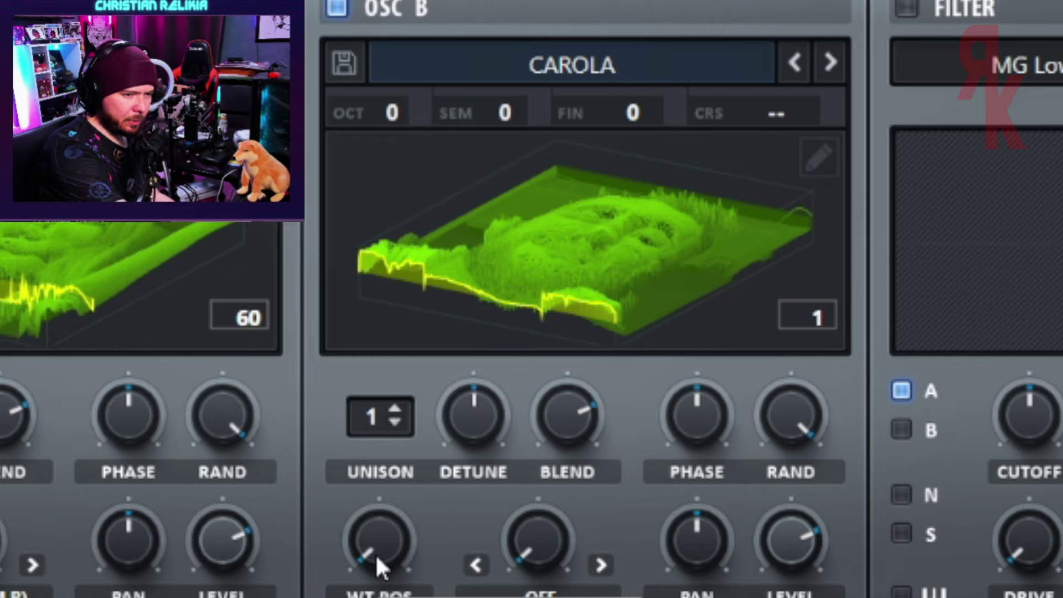
# Set oscillator B to wavetable position 99, +4 semitones and 11 unison voices with reduced detune.
pyautogui.moveTo(819, 442); pyautogui.dragTo(840, 354)
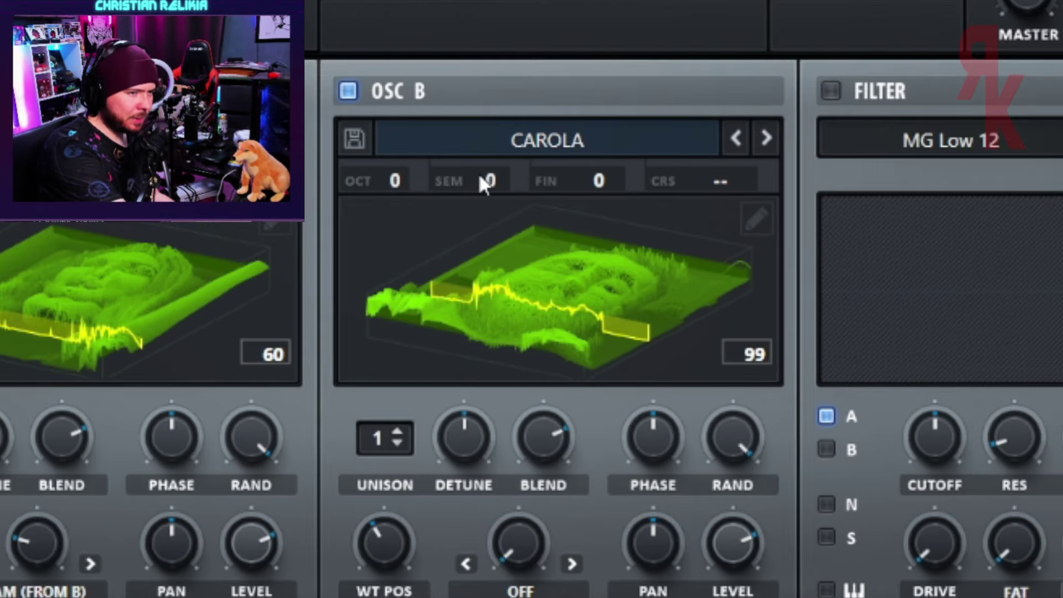
pyautogui.click(485, 184)
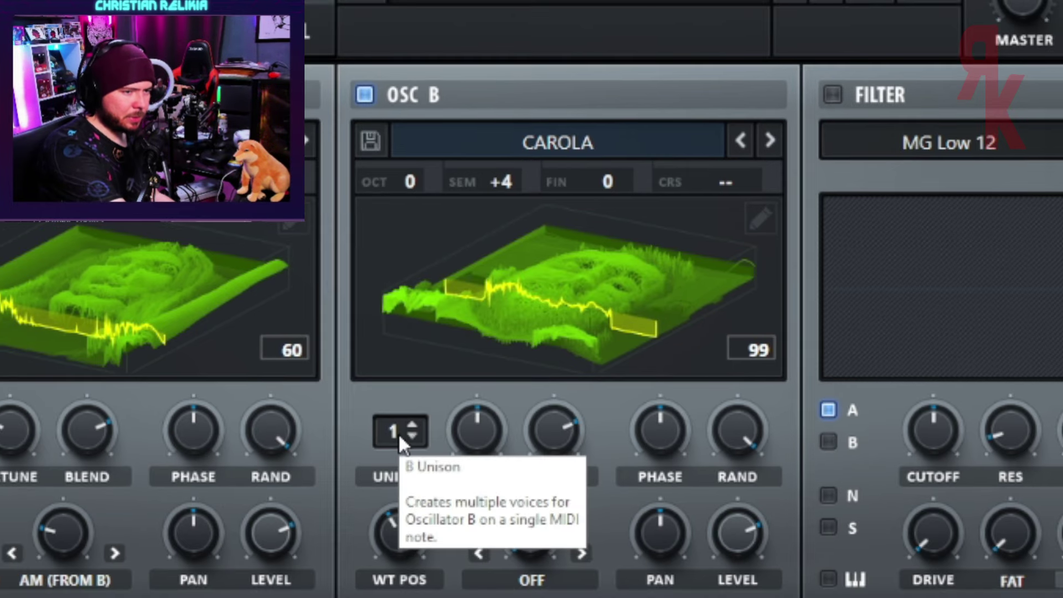
pyautogui.moveTo(397, 433); pyautogui.dragTo(501, 333)
pyautogui.moveTo(477, 432); pyautogui.dragTo(475, 460)
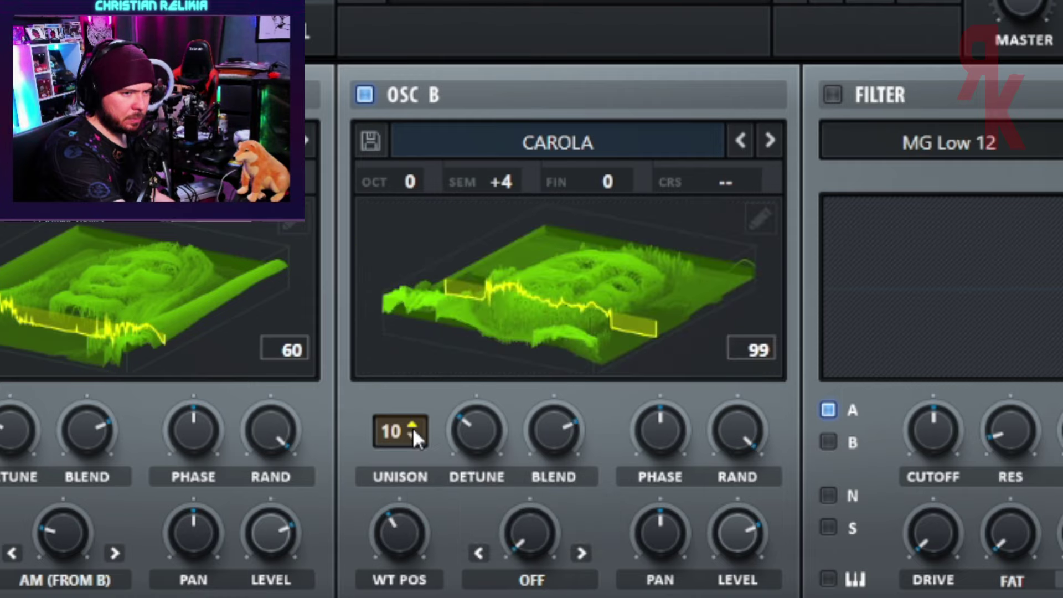
pyautogui.click(413, 426)
# Reshape LFO 1 into a slightly curved descending ramp and assign it to the levels of oscillators A and B.
pyautogui.moveTo(687, 447); pyautogui.dragTo(501, 446)
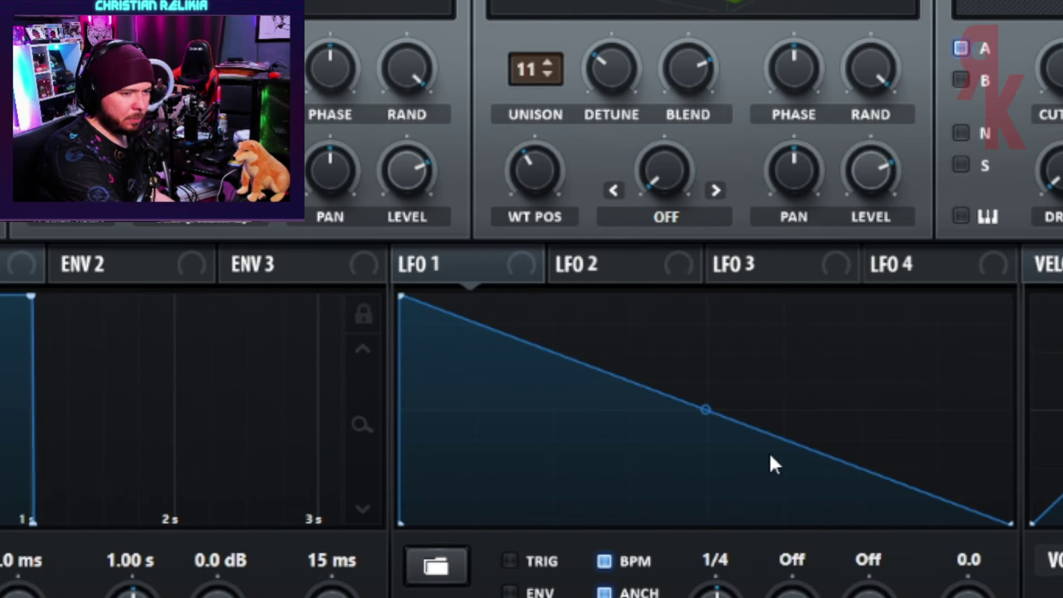
pyautogui.doubleClick(705, 423)
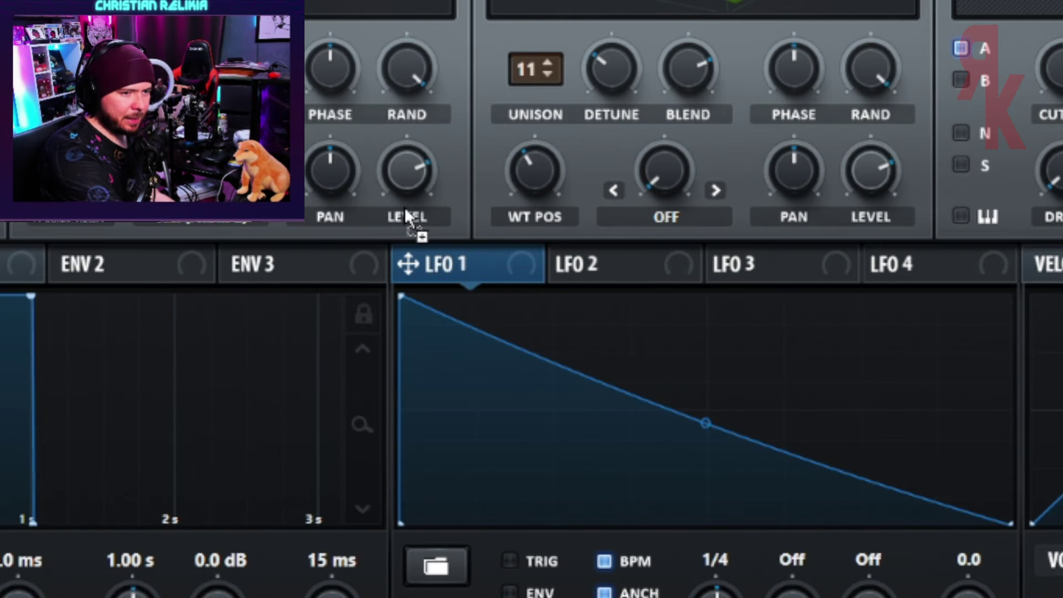
pyautogui.moveTo(401, 184); pyautogui.dragTo(407, 177)
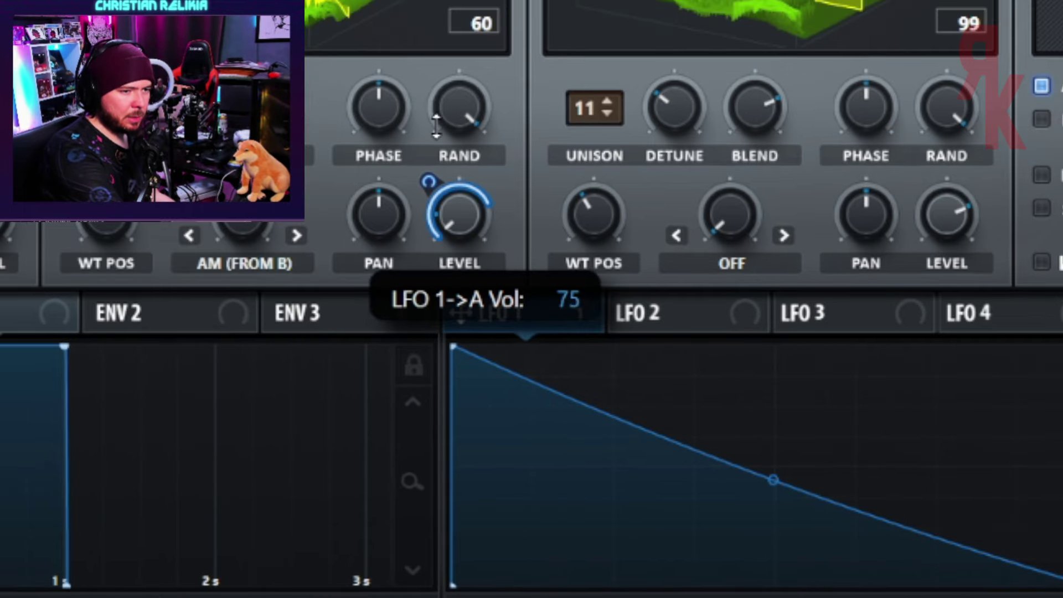
pyautogui.moveTo(408, 264); pyautogui.dragTo(871, 177)
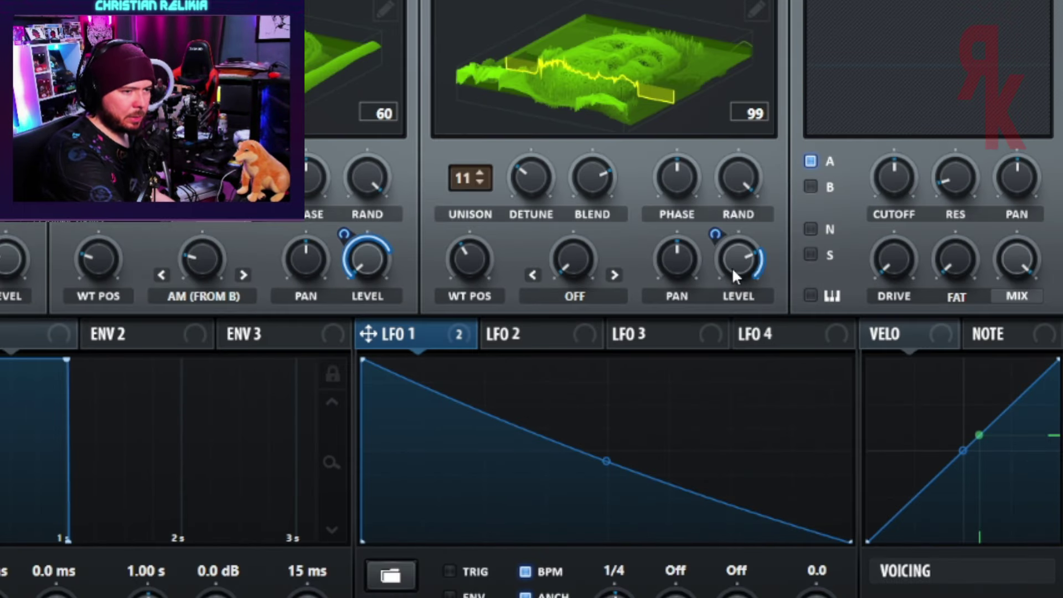
pyautogui.moveTo(732, 267); pyautogui.dragTo(707, 192)
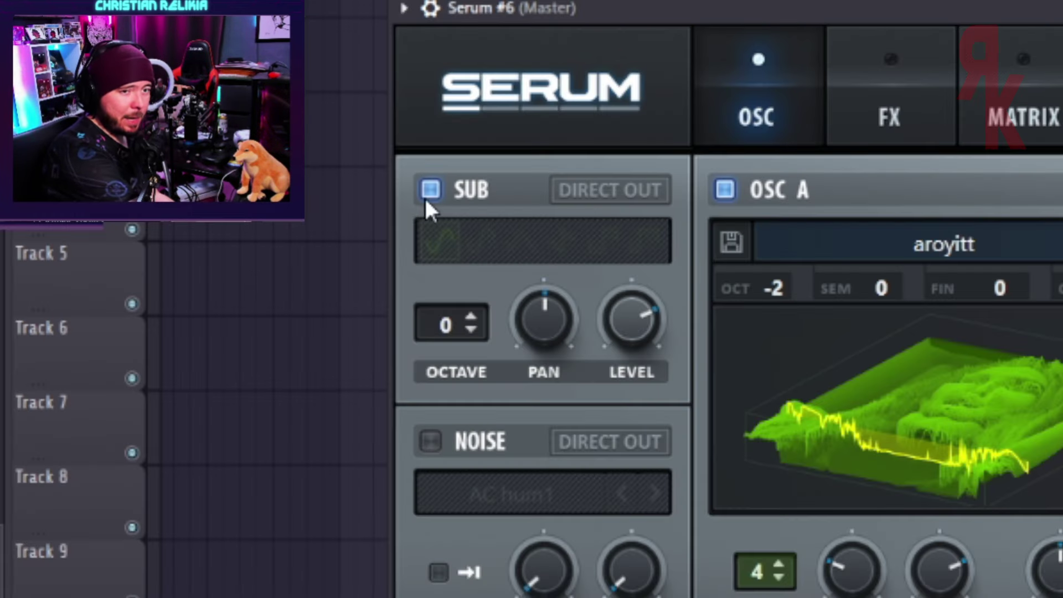
# Enable the sub oscillator and set its octave to -2.
pyautogui.click(430, 192)
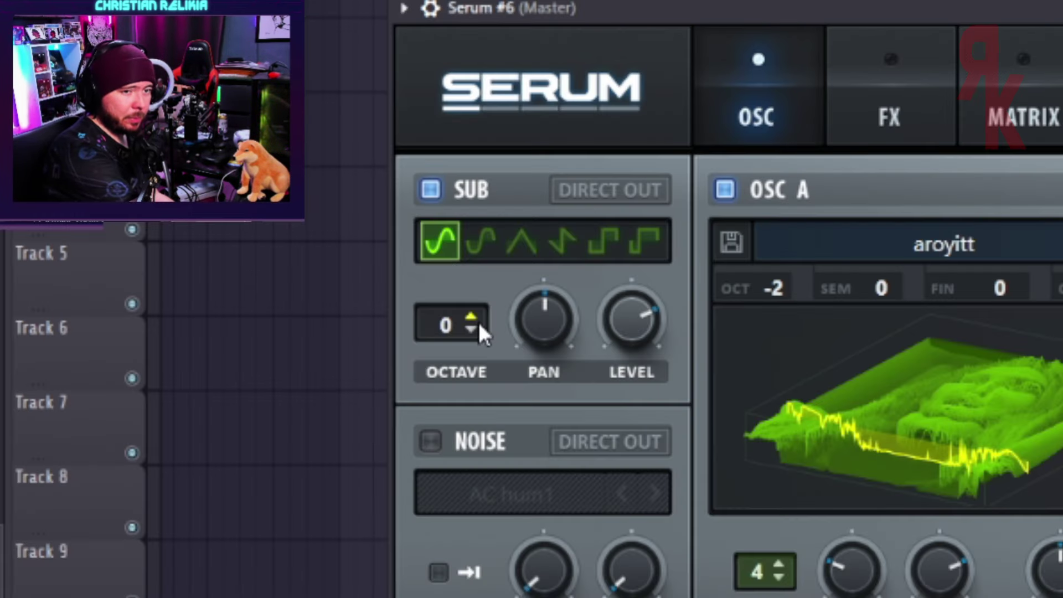
pyautogui.click(470, 336)
pyautogui.click(471, 335)
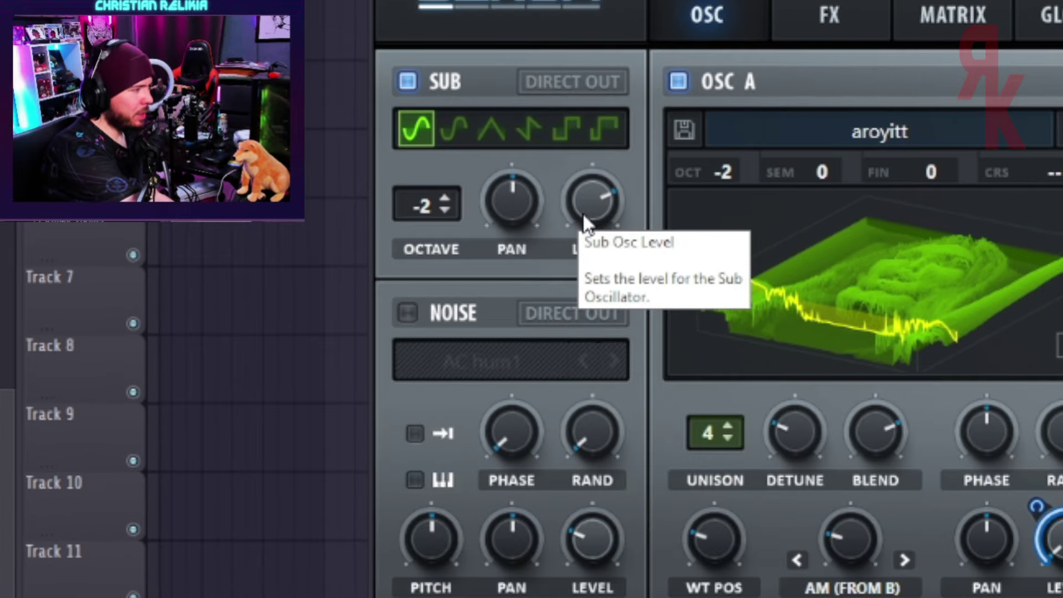
# Enable the Hyper/Dimension, Distortion, Compressor and Filter effects, and move Compressor and Filter up the chain to follow Distortion.
pyautogui.click(829, 15)
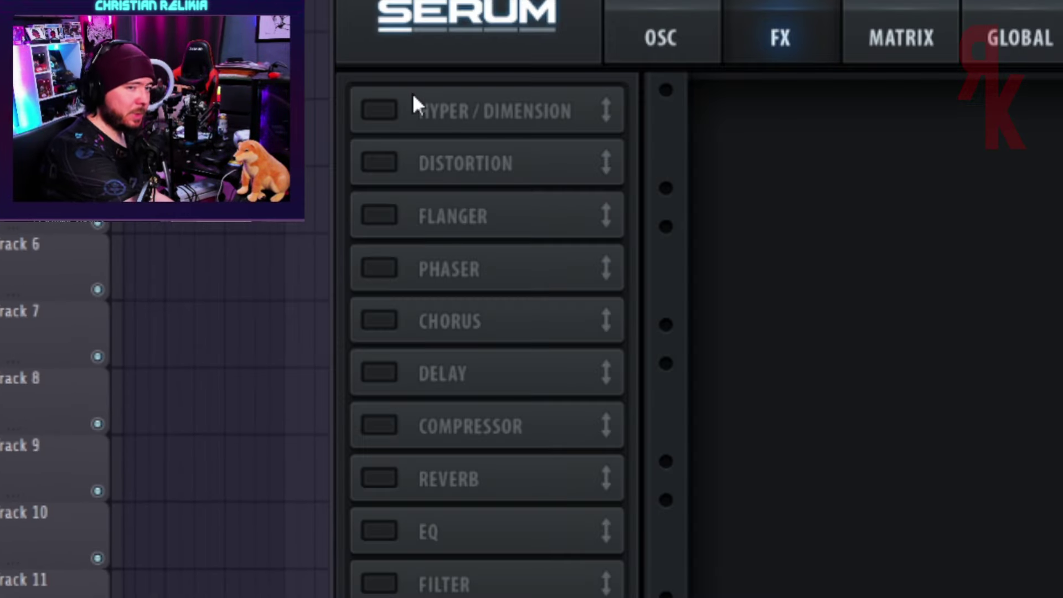
pyautogui.click(391, 108)
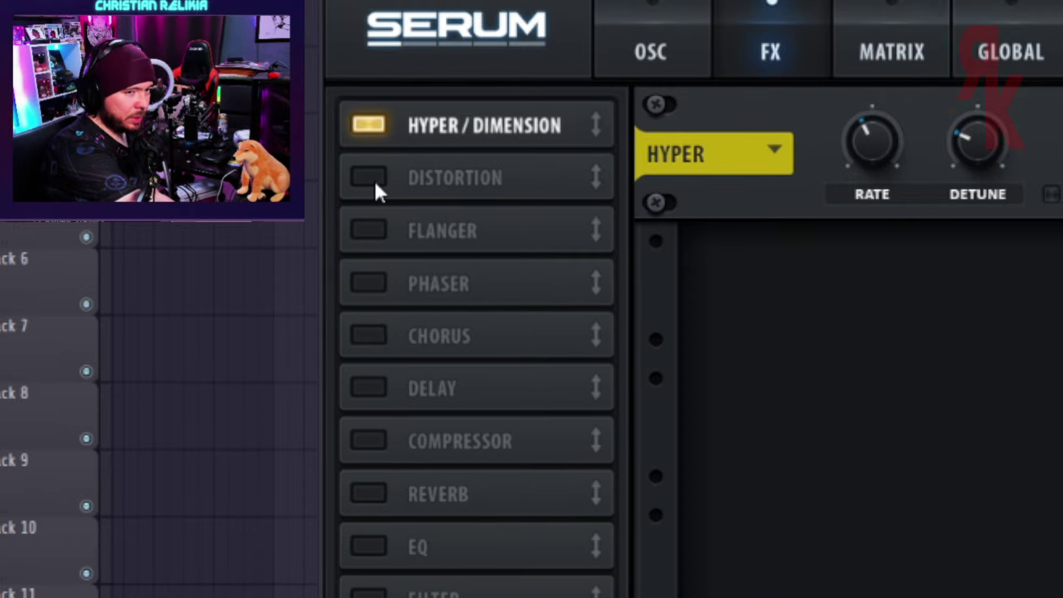
pyautogui.click(381, 165)
pyautogui.click(360, 449)
pyautogui.click(358, 596)
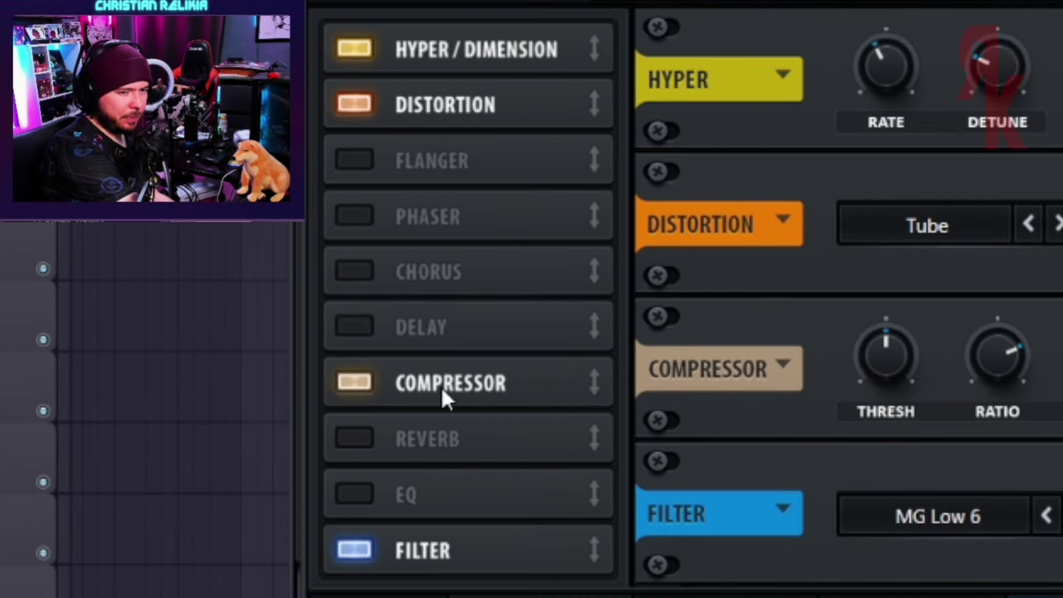
pyautogui.moveTo(442, 453); pyautogui.dragTo(474, 229)
pyautogui.moveTo(427, 549); pyautogui.dragTo(494, 214)
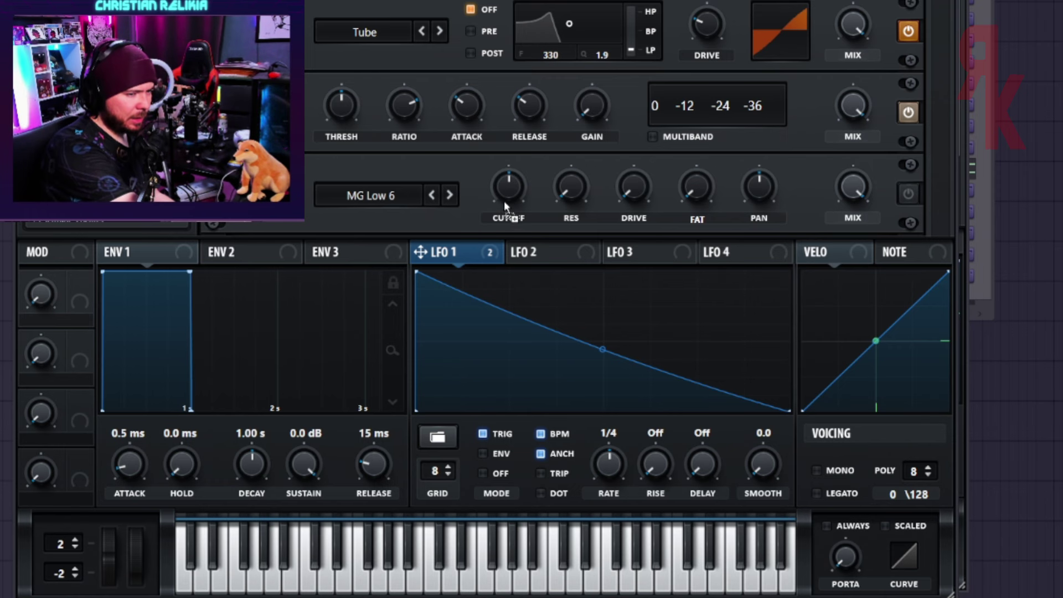
# Modulate the effects filter's cutoff and the distortion drive with LFO 1, and enable the compressor's multiband mode.
pyautogui.moveTo(503, 205); pyautogui.dragTo(503, 194)
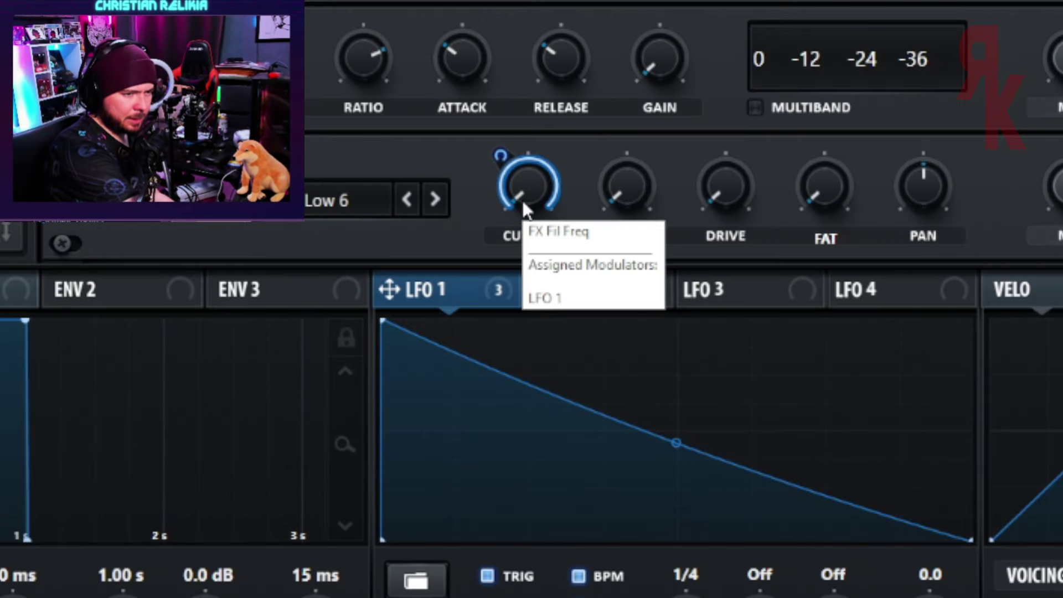
pyautogui.moveTo(533, 247); pyautogui.dragTo(538, 220)
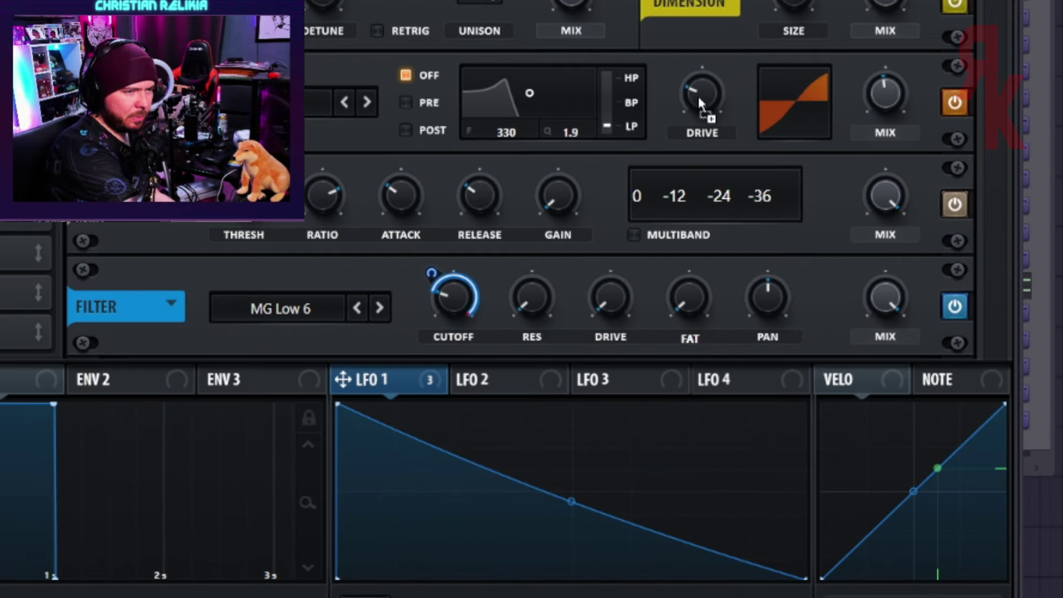
pyautogui.moveTo(683, 76); pyautogui.dragTo(676, 111)
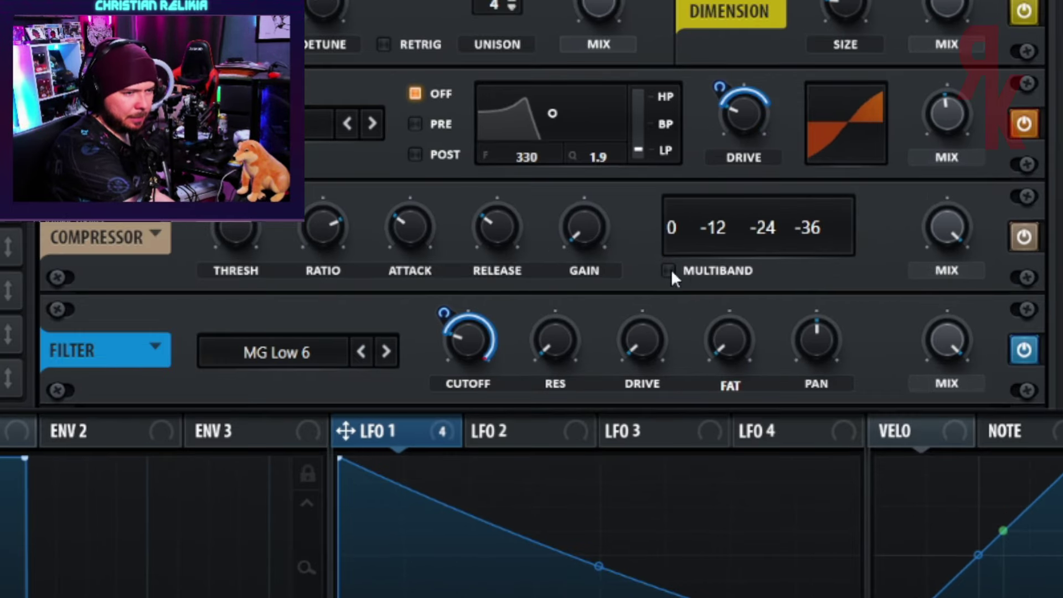
pyautogui.click(634, 234)
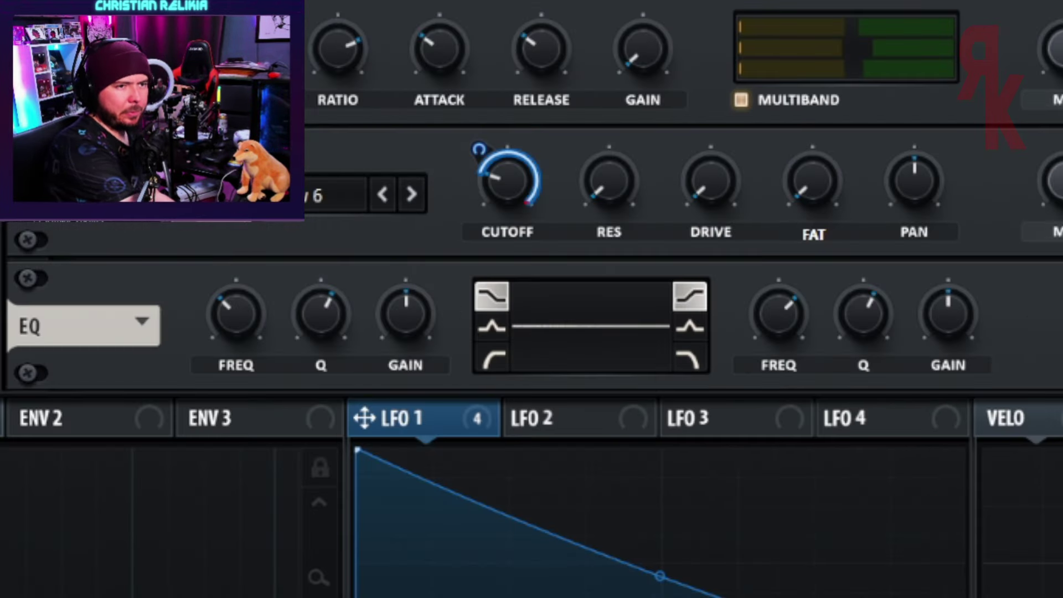
# Set the EQ's low band to a peak shape, raise its gain, and tune its Q and frequency.
pyautogui.click(492, 326)
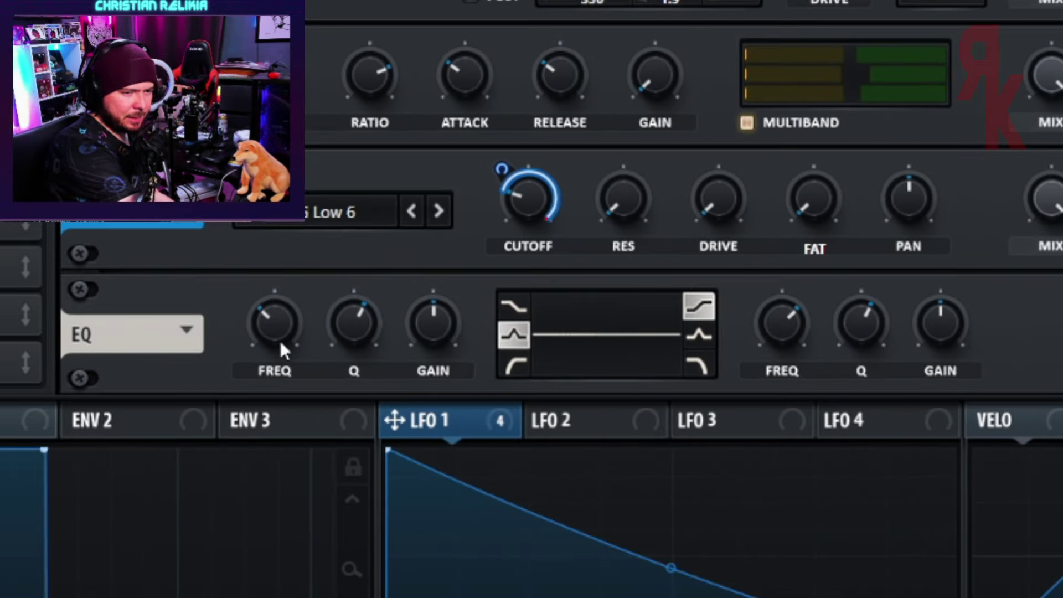
pyautogui.moveTo(431, 339); pyautogui.dragTo(432, 297)
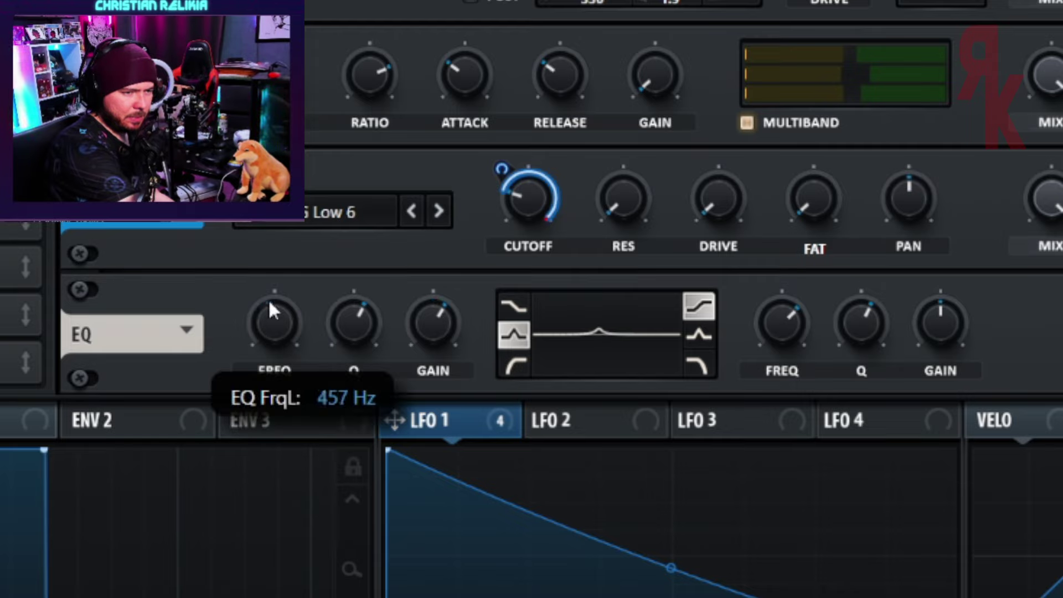
pyautogui.moveTo(352, 324)
pyautogui.mouseDown()
pyautogui.moveTo(342, 343)
pyautogui.moveTo(350, 310)
pyautogui.mouseUp()
pyautogui.moveTo(276, 315); pyautogui.dragTo(276, 321)
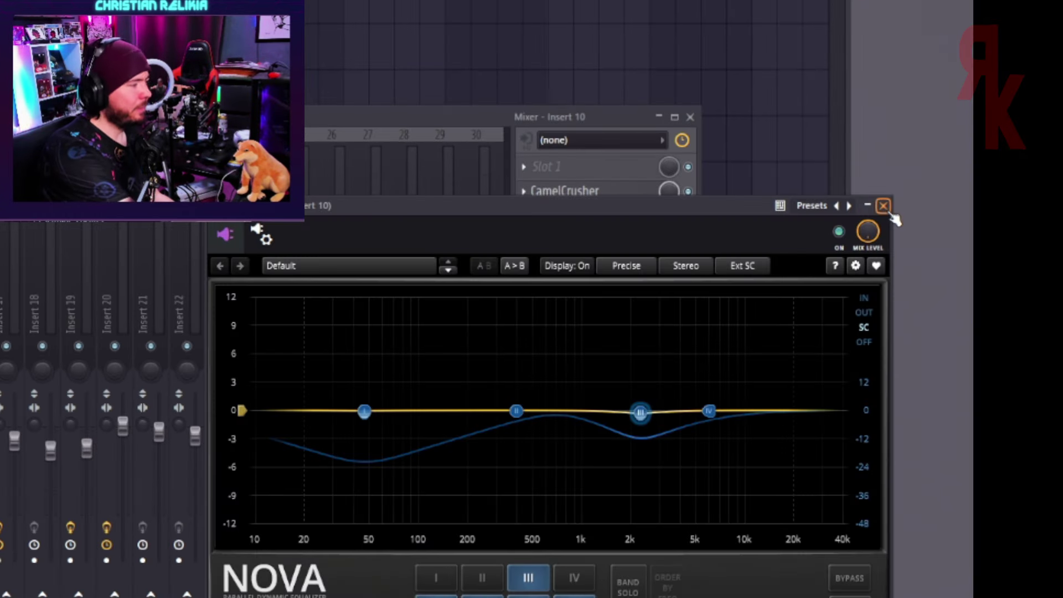
# Close the Nova equalizer and examine the note patterns in the piano roll.
pyautogui.click(883, 206)
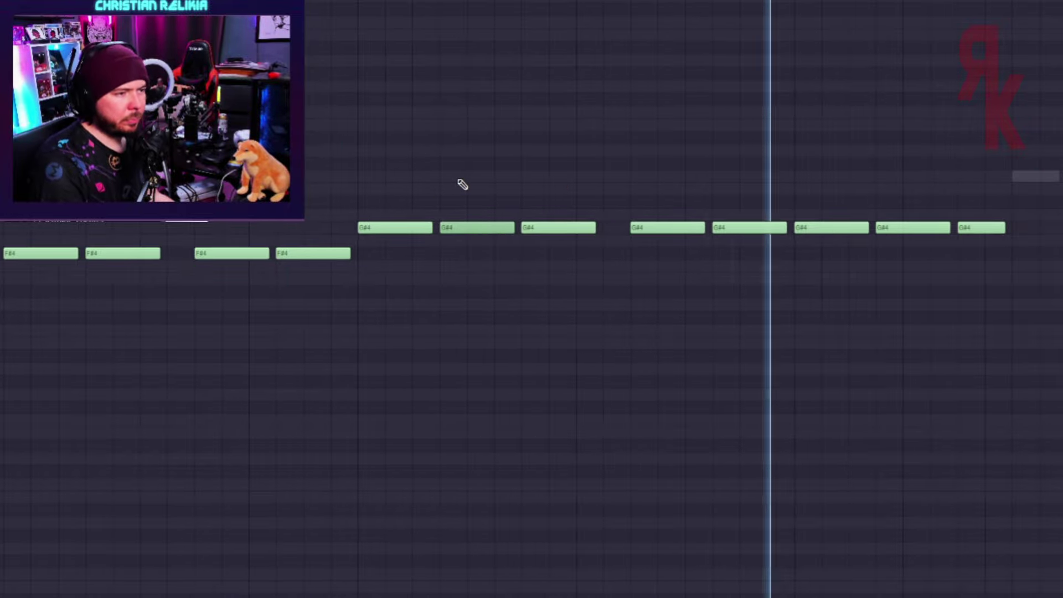
pyautogui.scroll(3, 461, 182)
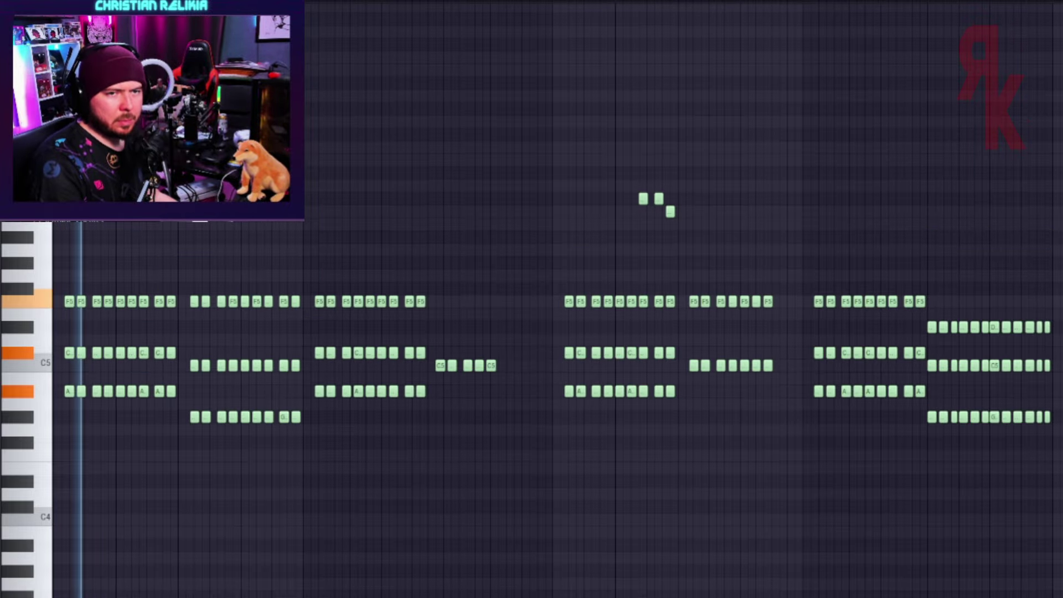
pyautogui.scroll(3, 72, 354)
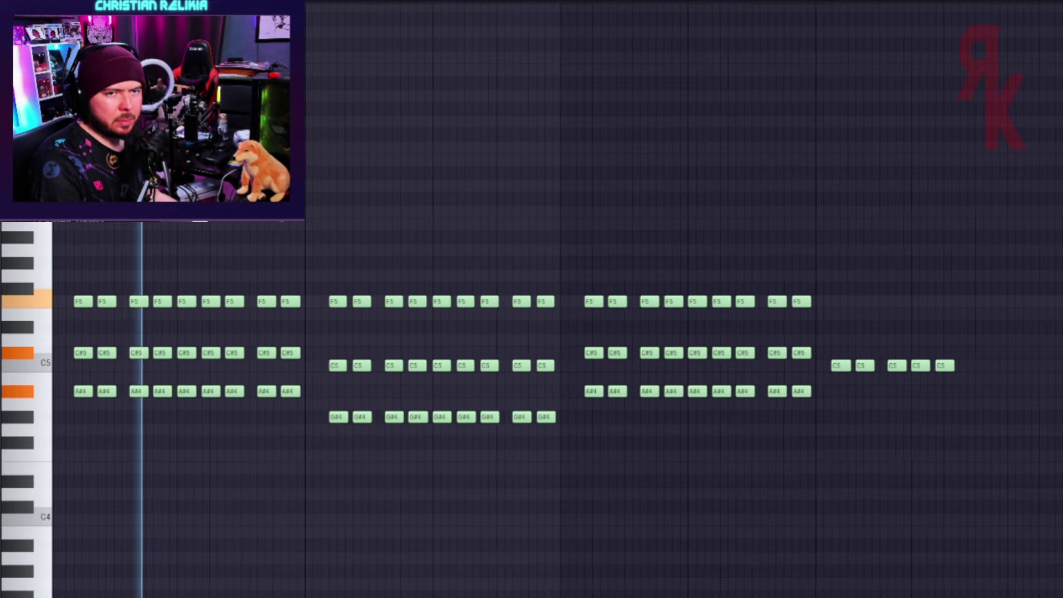
pyautogui.scroll(-1, 72, 355)
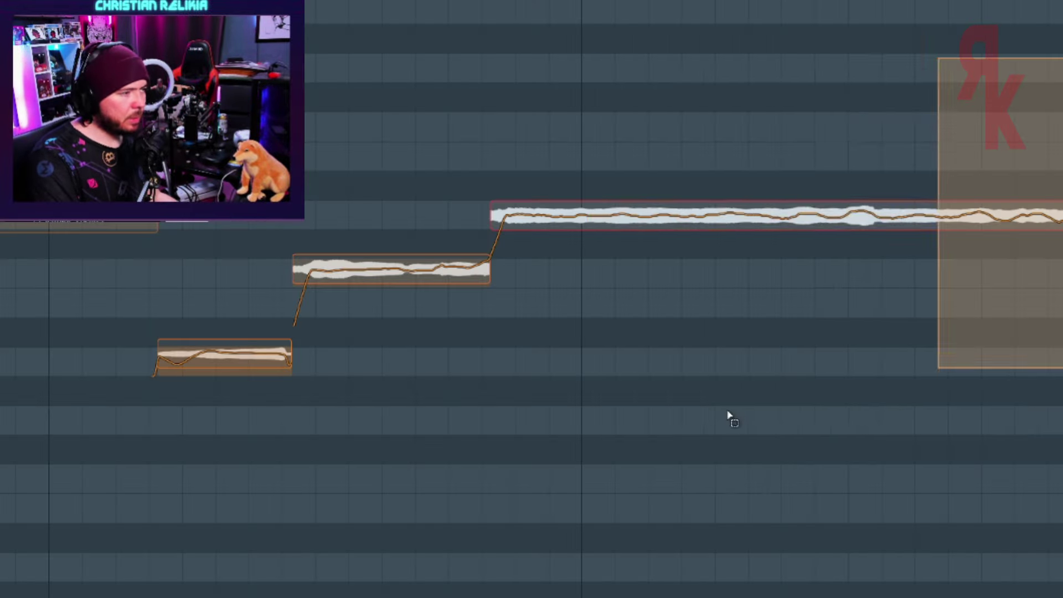
# Select the vocal recording's notes in the pitch editor and shift them down in pitch.
pyautogui.moveTo(1052, 5); pyautogui.dragTo(199, 487)
pyautogui.moveTo(811, 221); pyautogui.dragTo(811, 279)
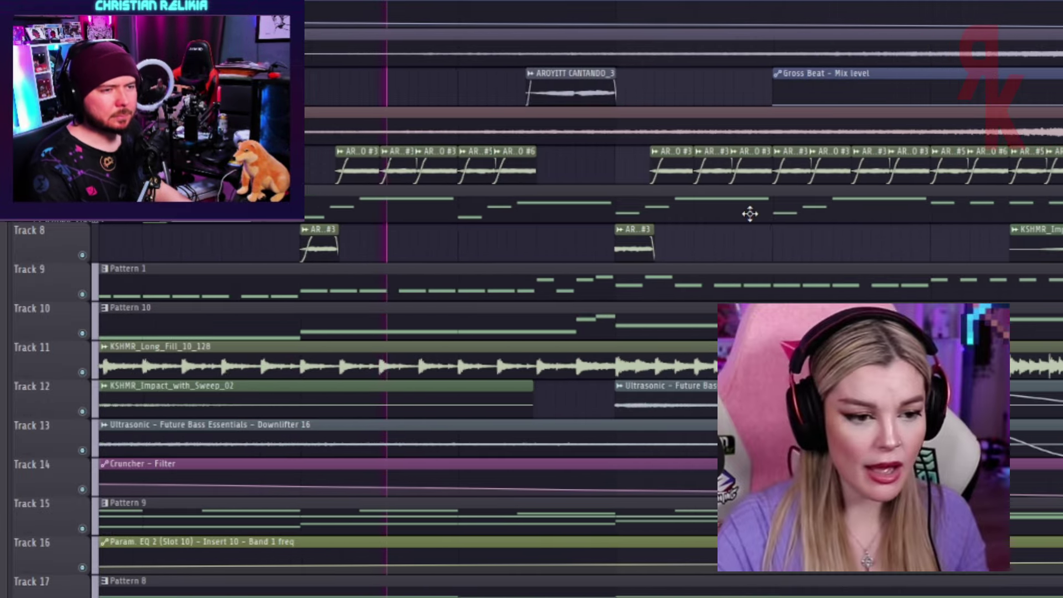
# Check the mixer levels and the playlist arrangement while the song plays.
pyautogui.press('F9')
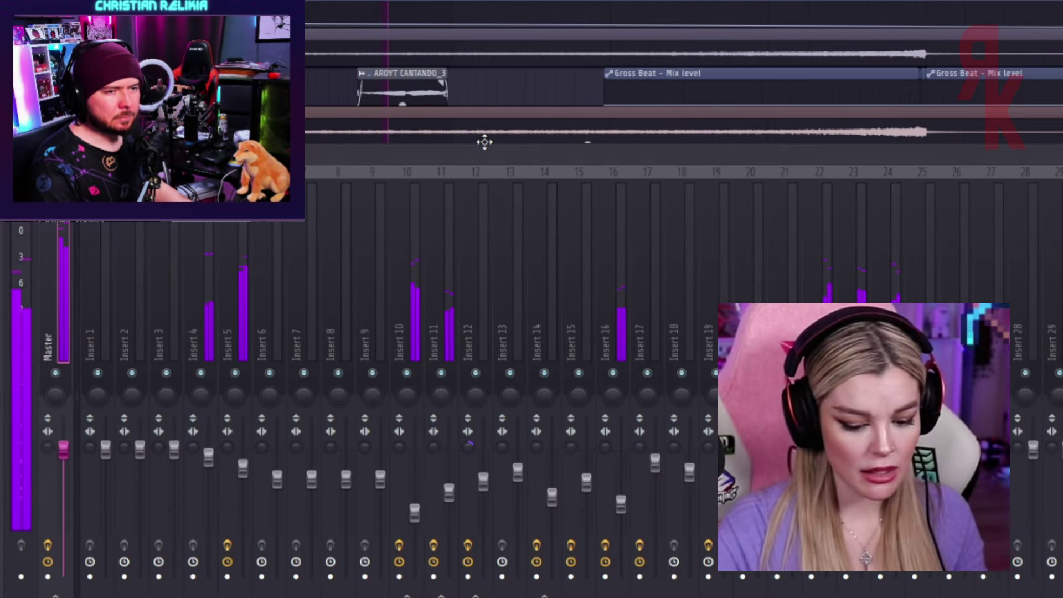
pyautogui.press('F9')
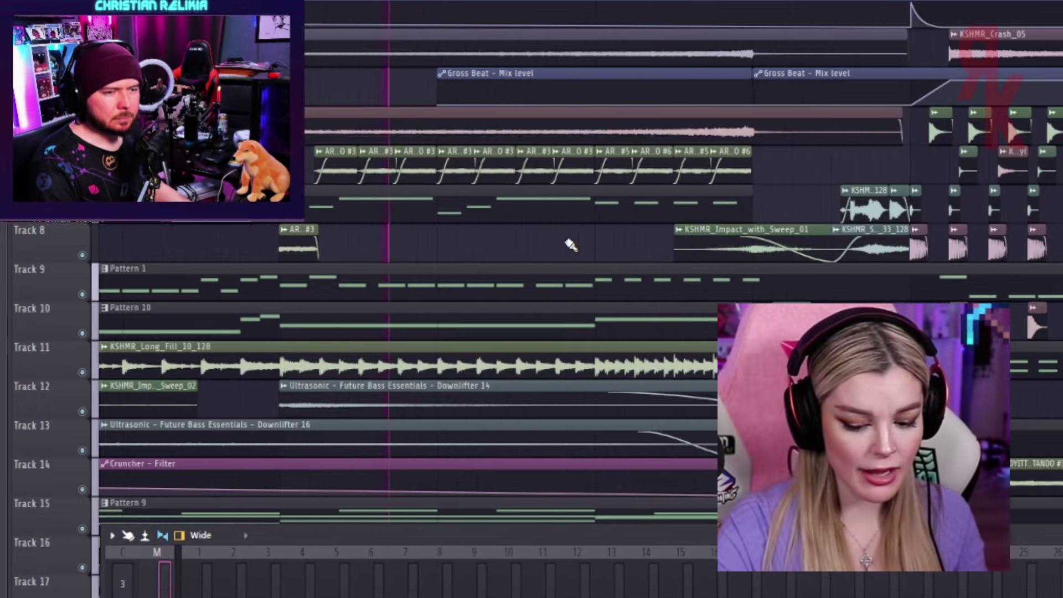
pyautogui.scroll(-3, 571, 246)
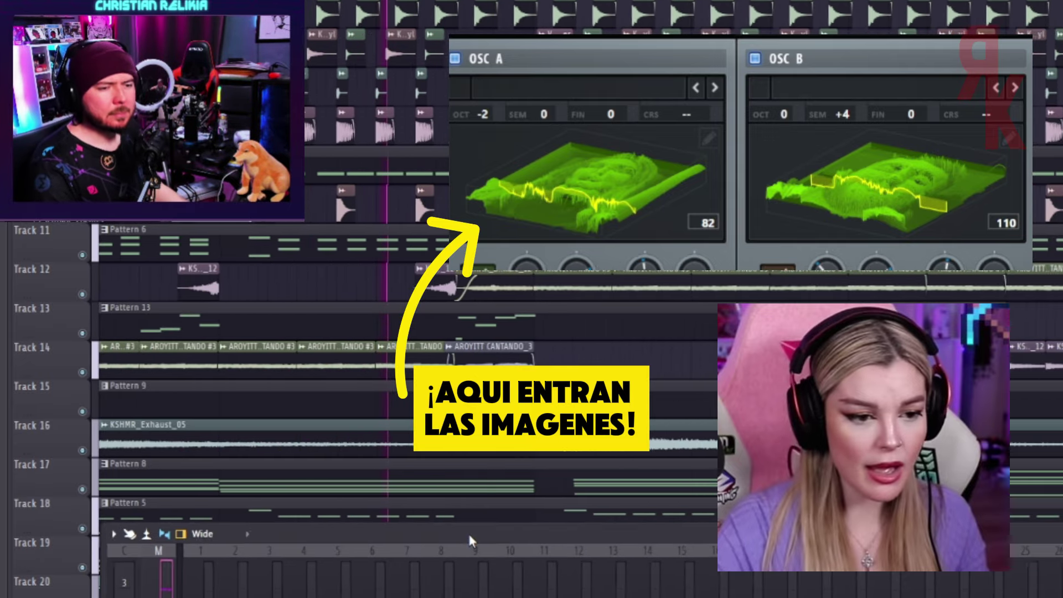
pyautogui.moveTo(469, 536); pyautogui.dragTo(483, 515)
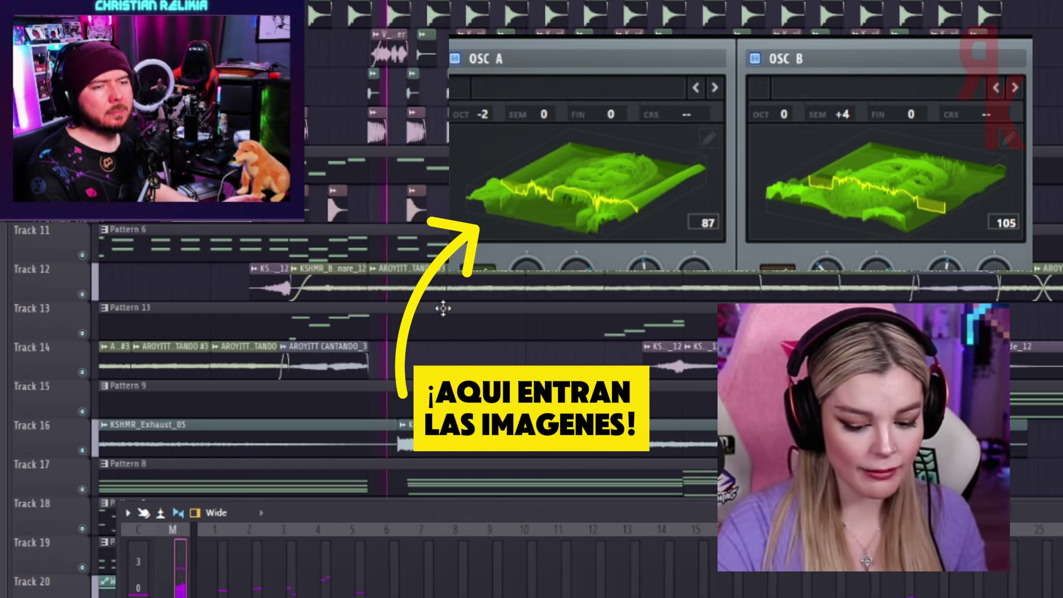
pyautogui.scroll(-2, 385, 298)
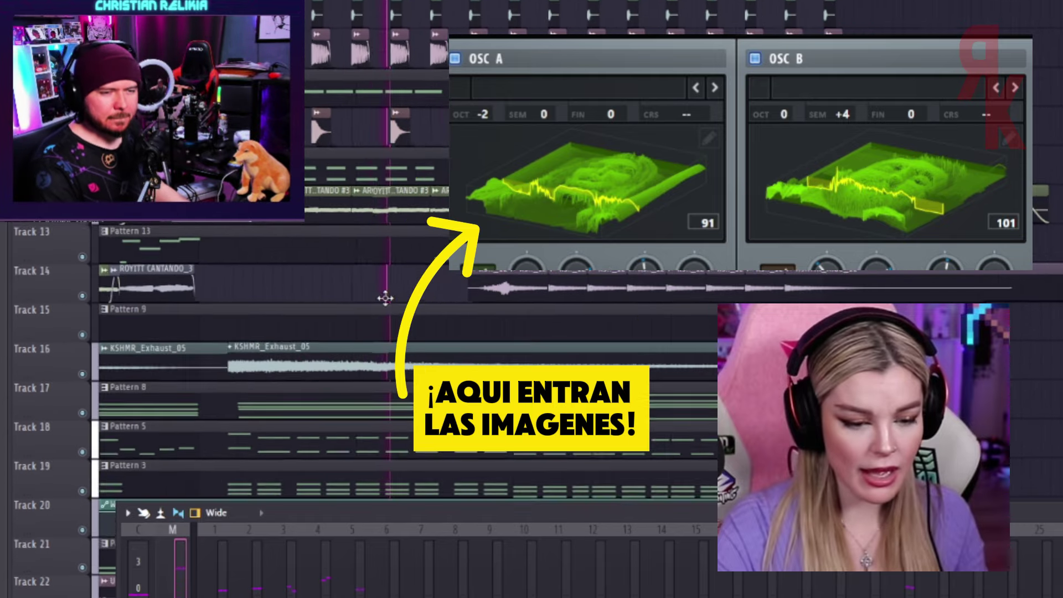
pyautogui.scroll(1, 214, 268)
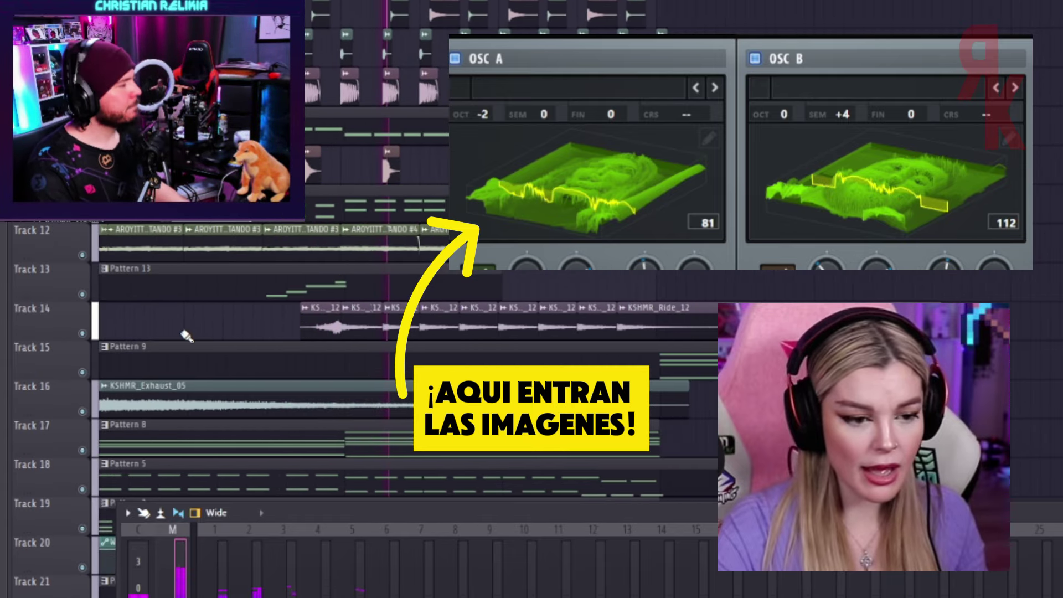